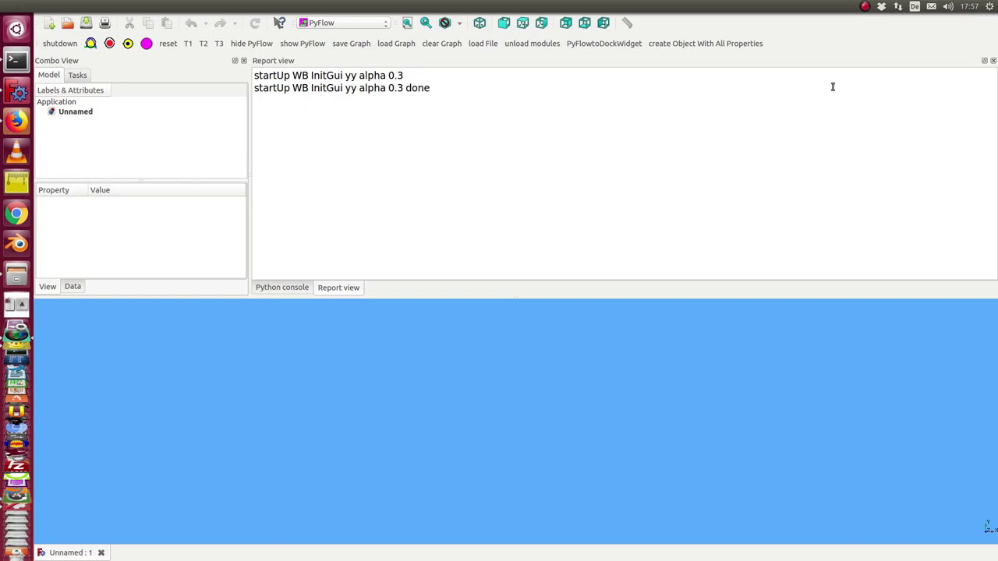
# Load the example node graph with MyBox and place the node editor window beside the 3D view of the box.
pyautogui.click(91, 44)
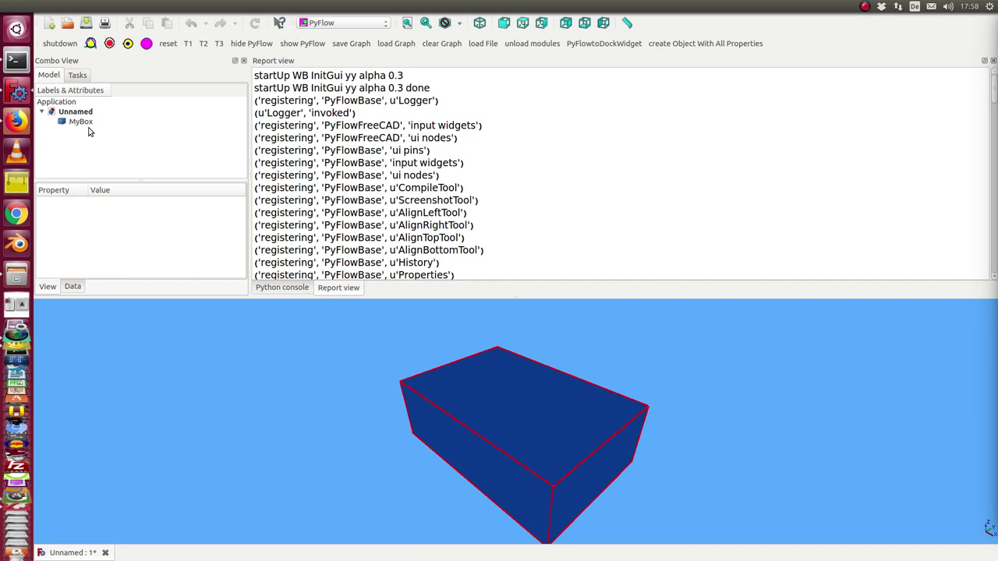
pyautogui.moveTo(471, 497); pyautogui.dragTo(412, 500, button='middle')
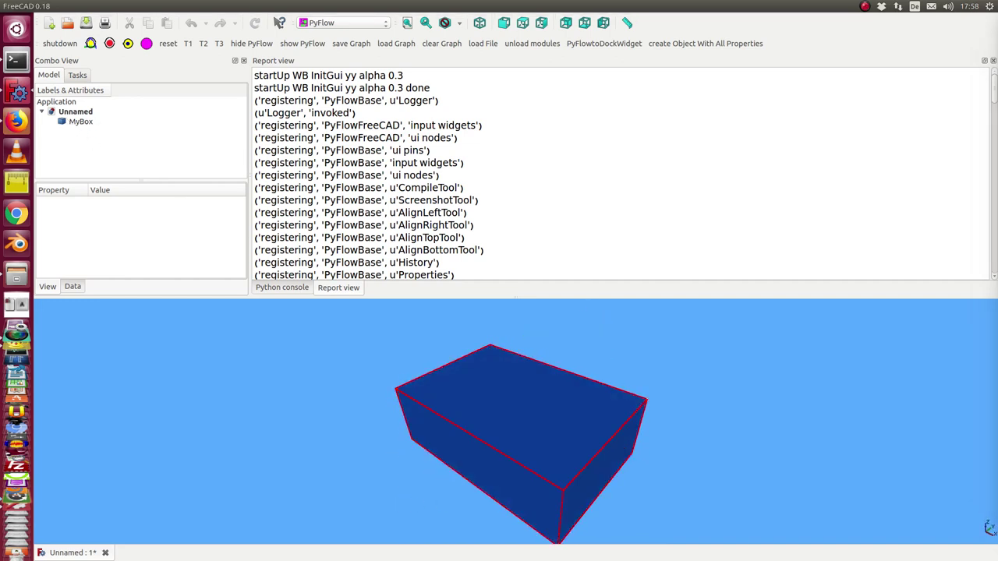
pyautogui.moveTo(997, 37); pyautogui.dragTo(821, 38)
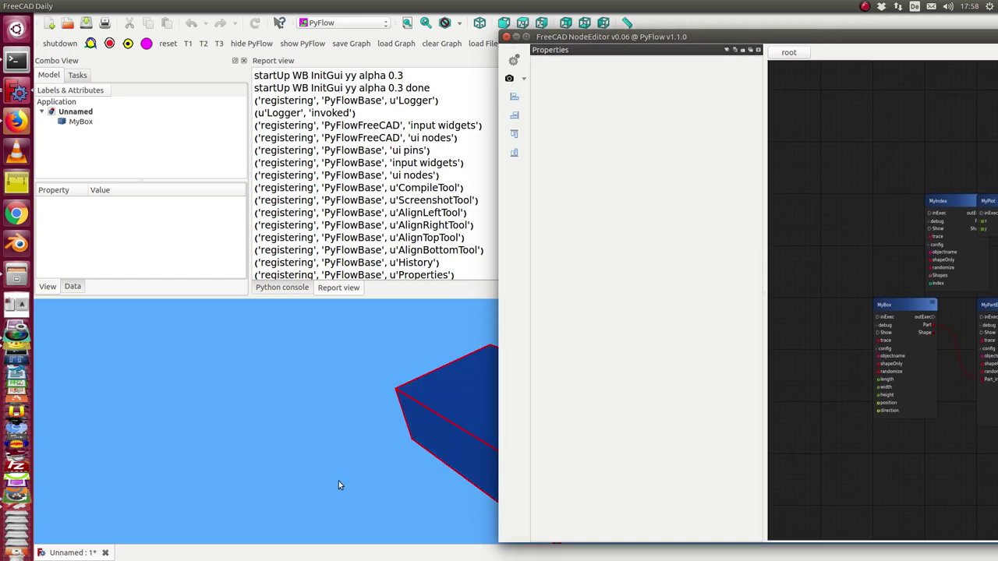
pyautogui.moveTo(372, 444); pyautogui.dragTo(105, 420, button='middle')
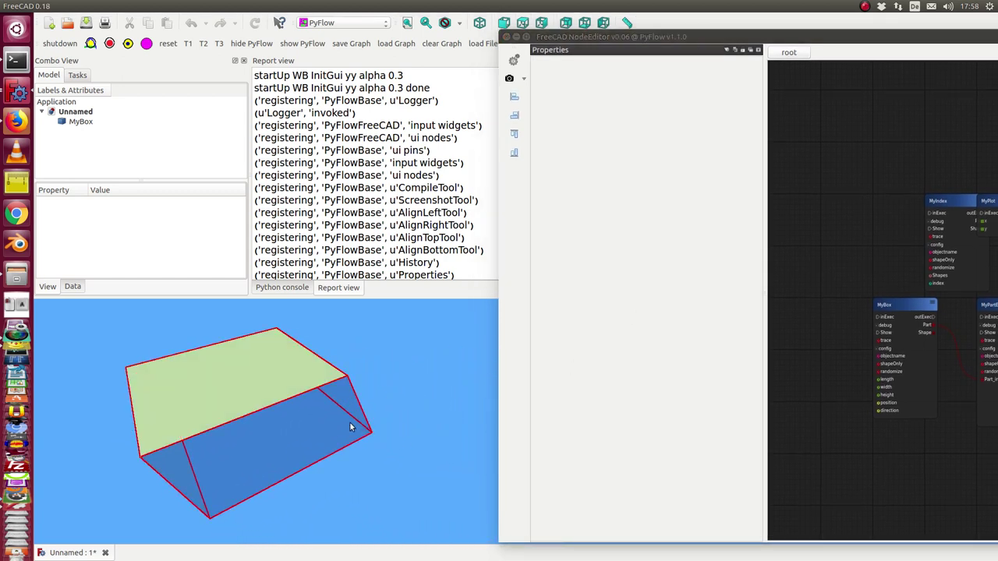
pyautogui.click(799, 49)
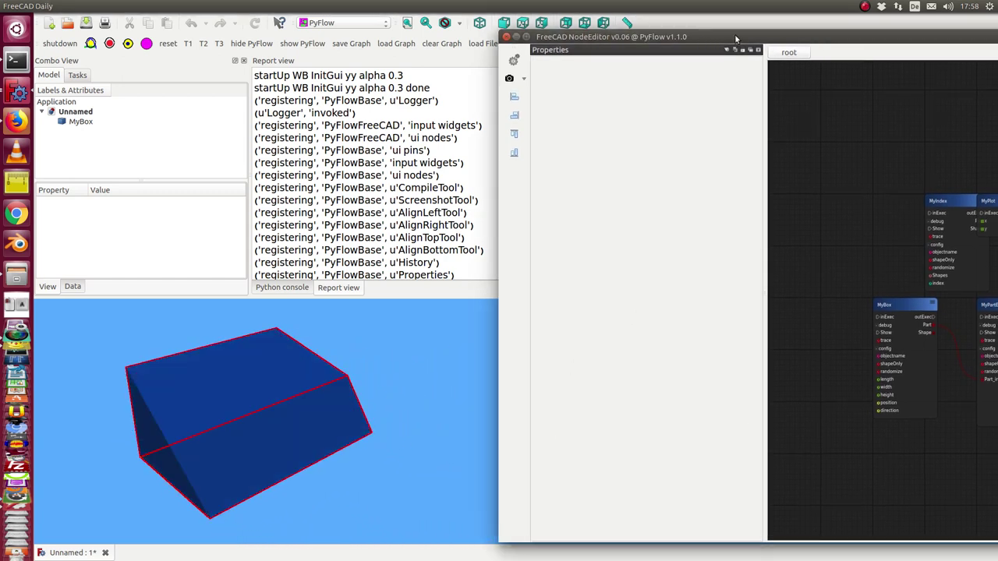
pyautogui.moveTo(768, 38); pyautogui.dragTo(639, 21)
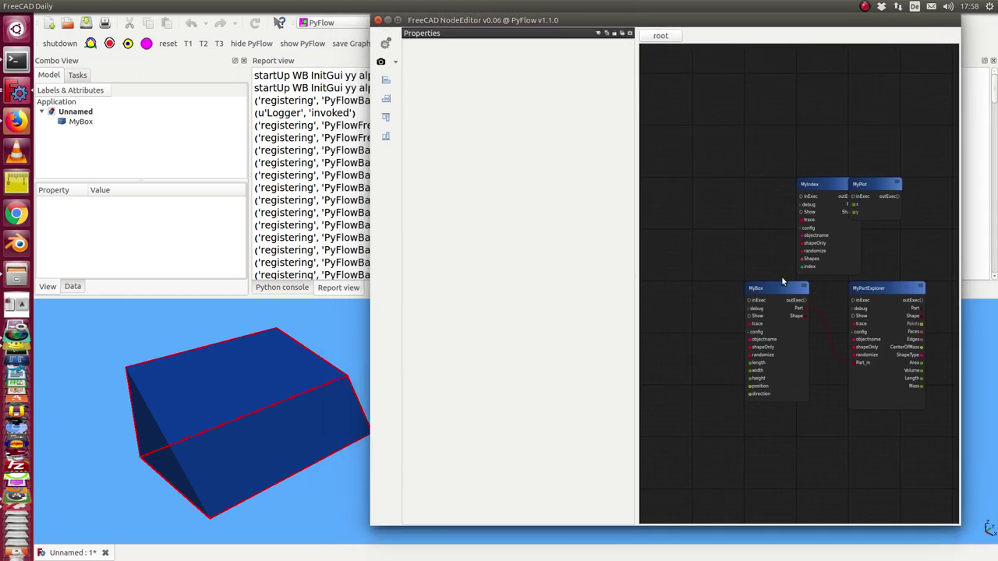
# Move the MyBox node further away from MyPartExplorer and set the box length to about 8.57.
pyautogui.moveTo(772, 293); pyautogui.dragTo(705, 303)
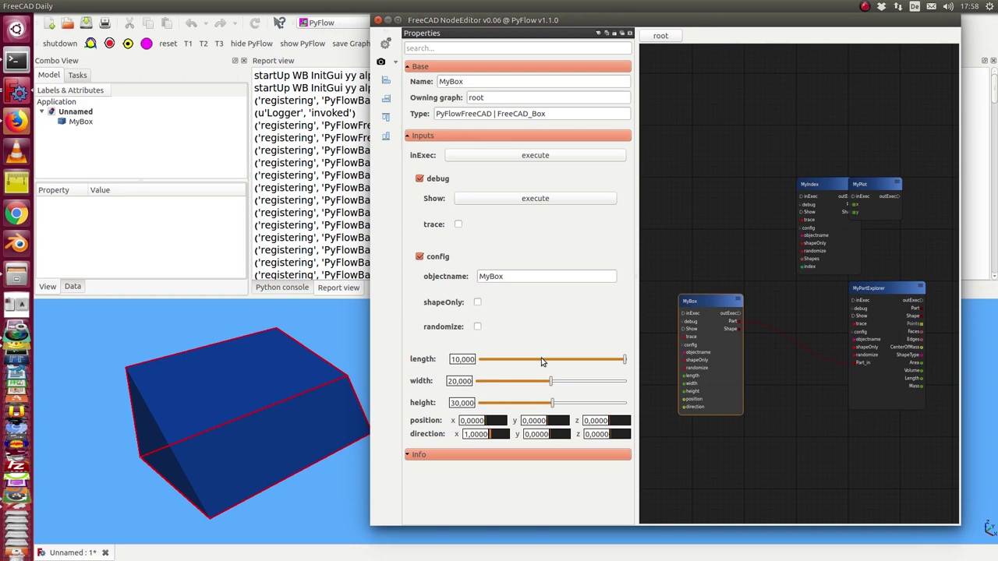
pyautogui.moveTo(545, 361); pyautogui.dragTo(604, 364)
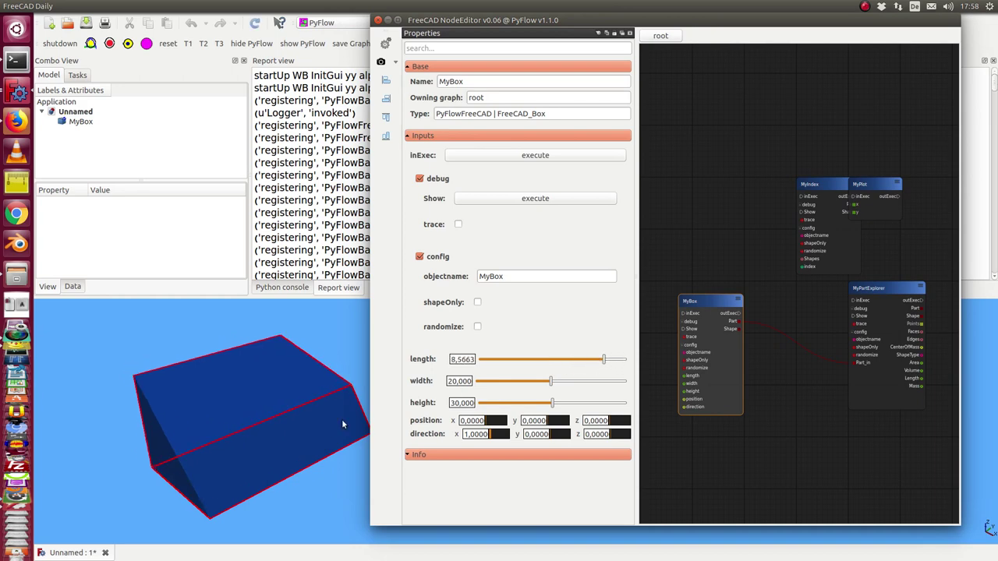
# Examine the resized box in the 3D view from another angle, moving the node editor window aside meanwhile.
pyautogui.click(114, 467)
pyautogui.moveTo(115, 466); pyautogui.dragTo(154, 453, button='middle')
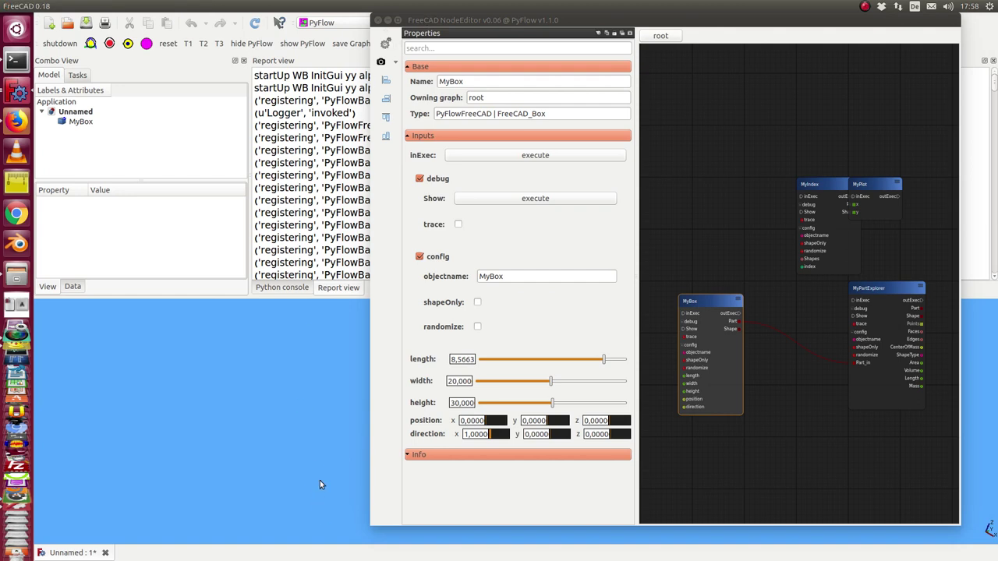
pyautogui.click(519, 22)
pyautogui.moveTo(467, 20); pyautogui.dragTo(968, 79)
pyautogui.scroll(7, 578, 356)
pyautogui.middleClick(512, 393)
pyautogui.moveTo(512, 393); pyautogui.dragTo(304, 499, button='middle')
pyautogui.moveTo(935, 79); pyautogui.dragTo(445, 25)
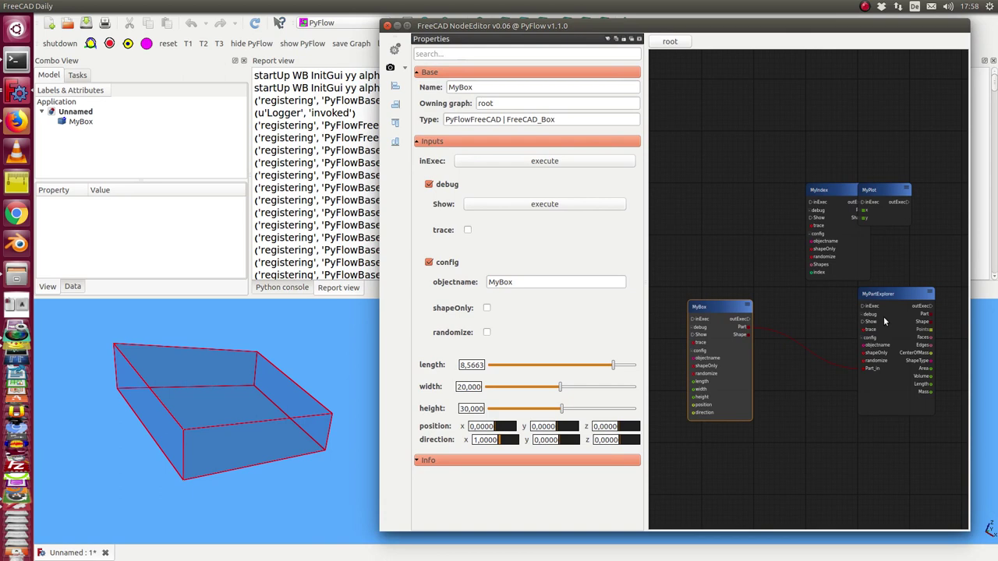
# Rearrange the graph so that the MyPartExplorer node sits above the MyBox node, clear of the MyIndex node.
pyautogui.moveTo(904, 293); pyautogui.dragTo(736, 108)
pyautogui.scroll(2, 748, 234)
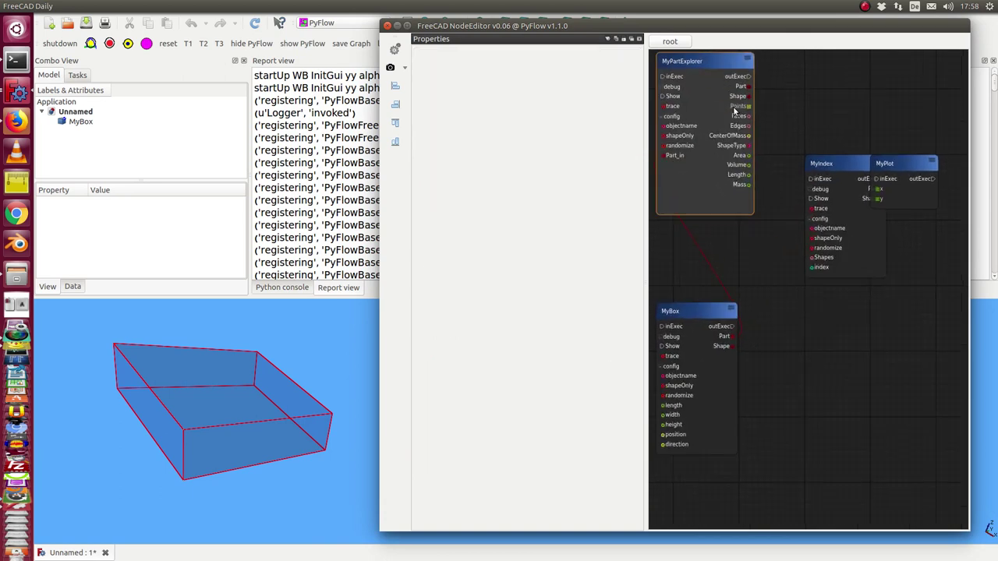
pyautogui.moveTo(754, 262); pyautogui.dragTo(815, 296, button='middle')
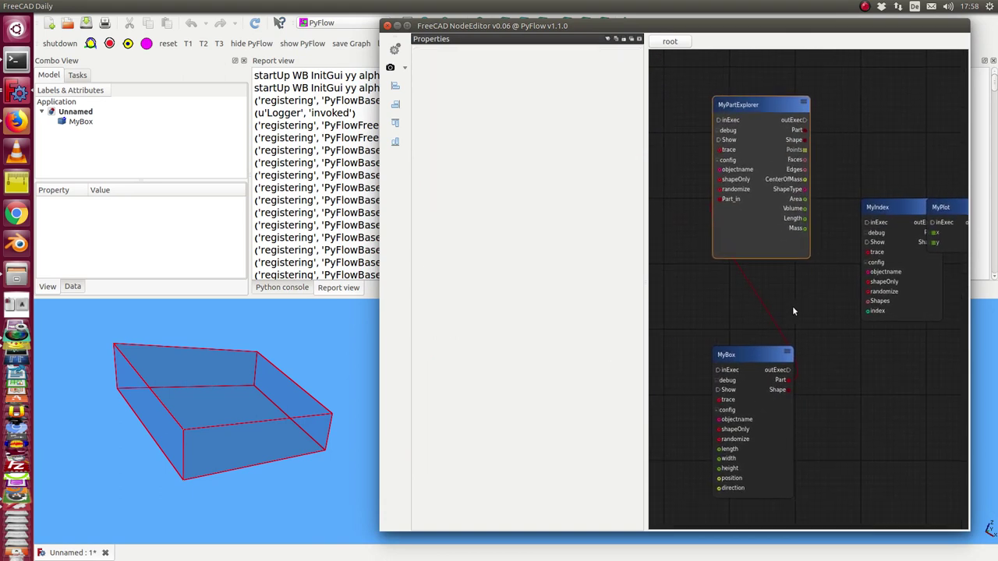
pyautogui.moveTo(748, 354); pyautogui.dragTo(725, 327)
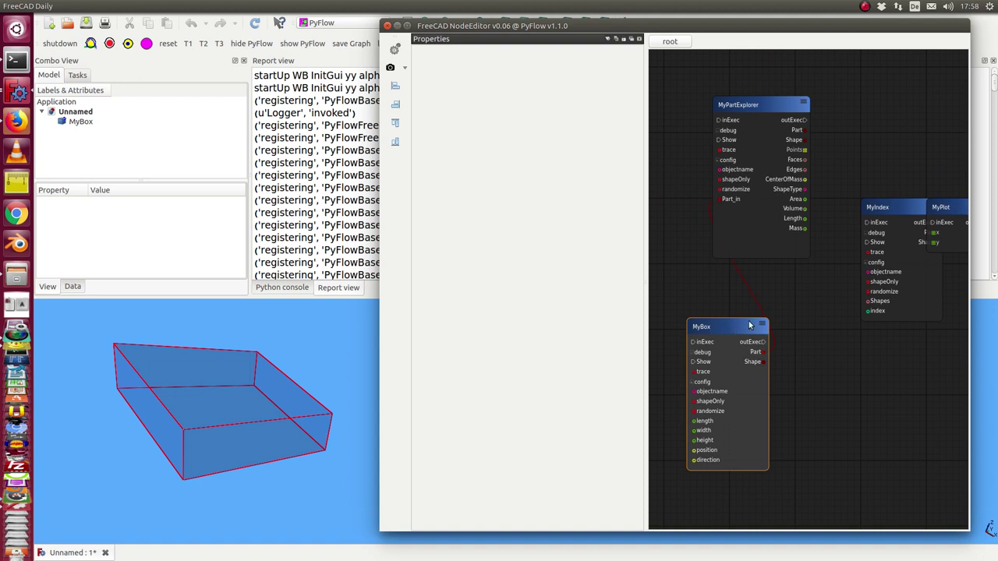
pyautogui.moveTo(772, 110); pyautogui.dragTo(813, 90)
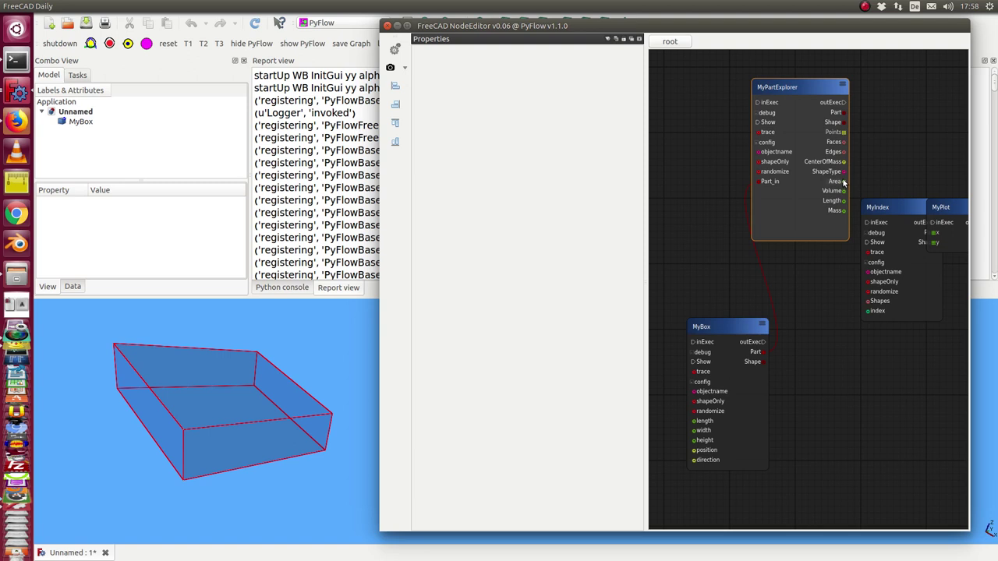
# Add a FreeCAD_Console node beside MyPartExplorer and connect MyPartExplorer's Area output to its entity input.
pyautogui.rightClick(871, 129)
pyautogui.write('c')
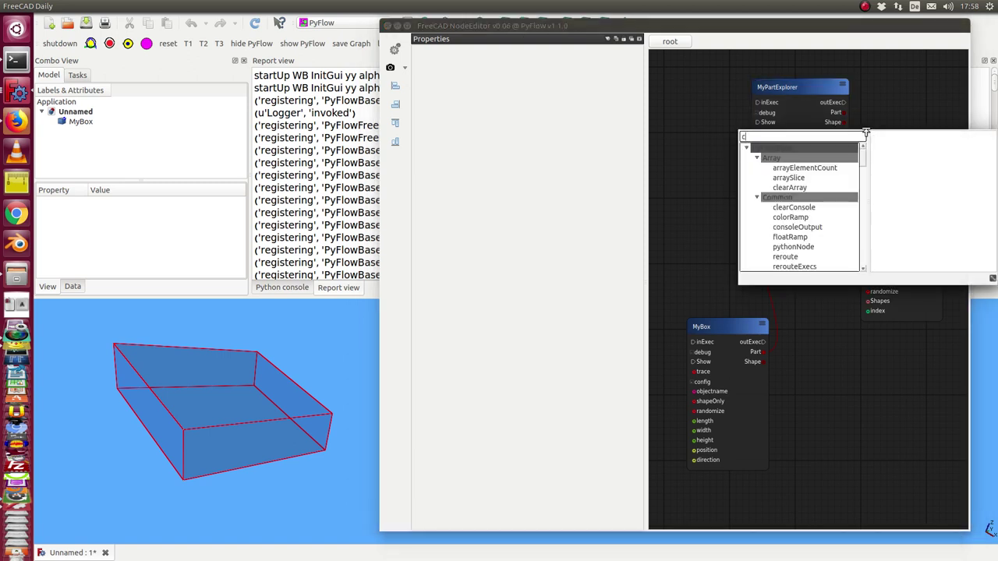
pyautogui.write('onsol')
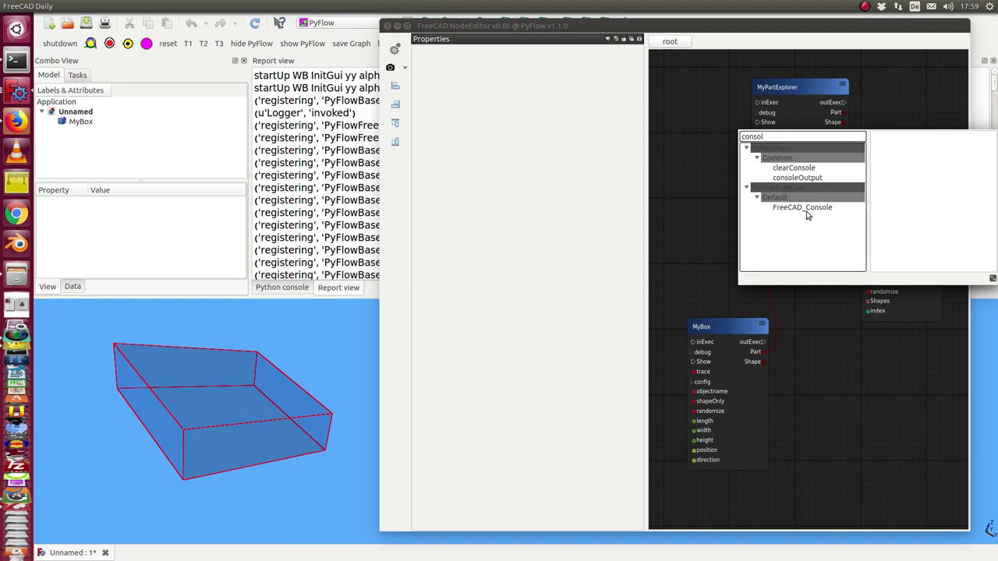
pyautogui.moveTo(807, 209); pyautogui.dragTo(889, 97)
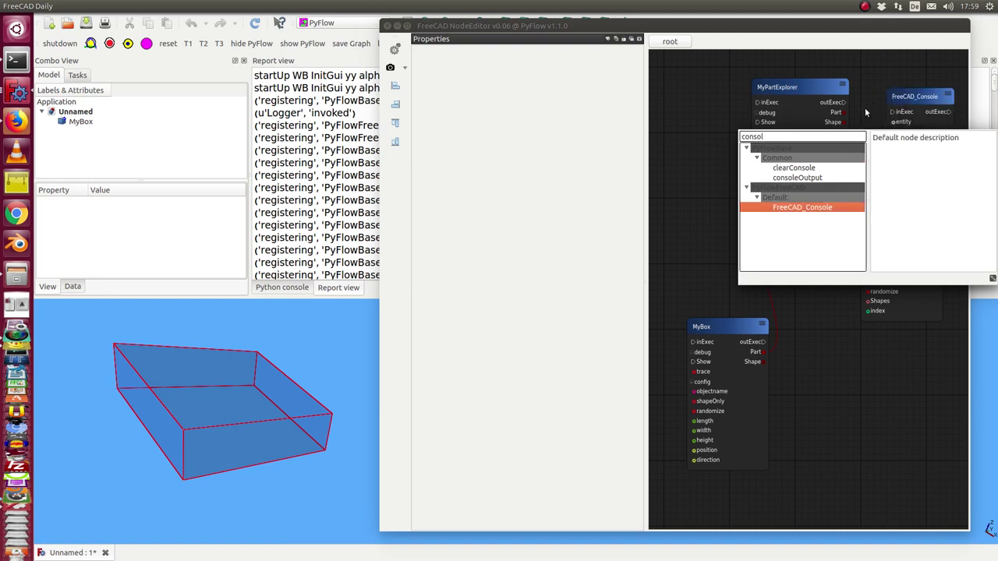
pyautogui.click(864, 109)
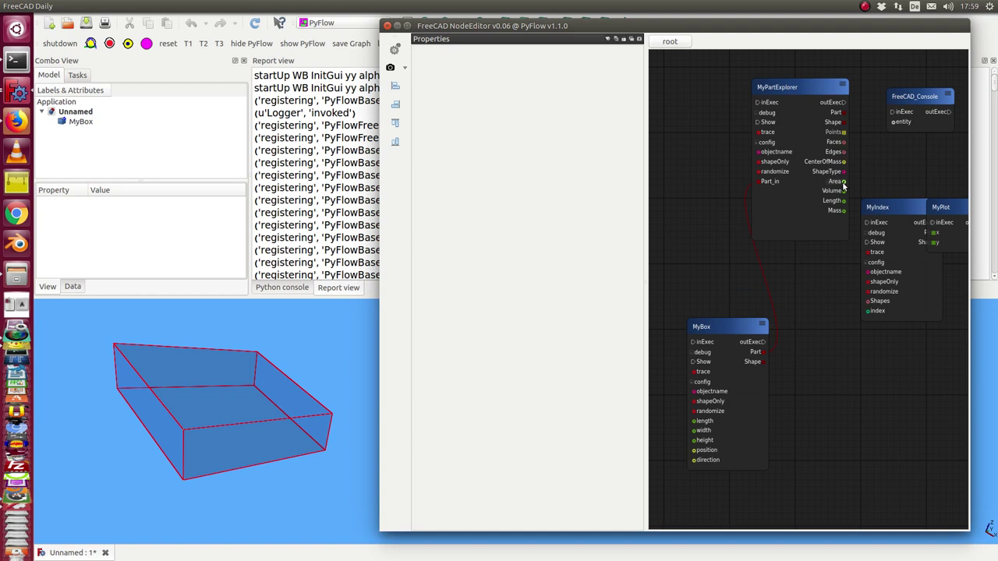
pyautogui.moveTo(894, 123); pyautogui.dragTo(893, 124)
# Inspect the MyPartExplorer and FreeCAD_Console node properties and clear the report view's log.
pyautogui.click(821, 92)
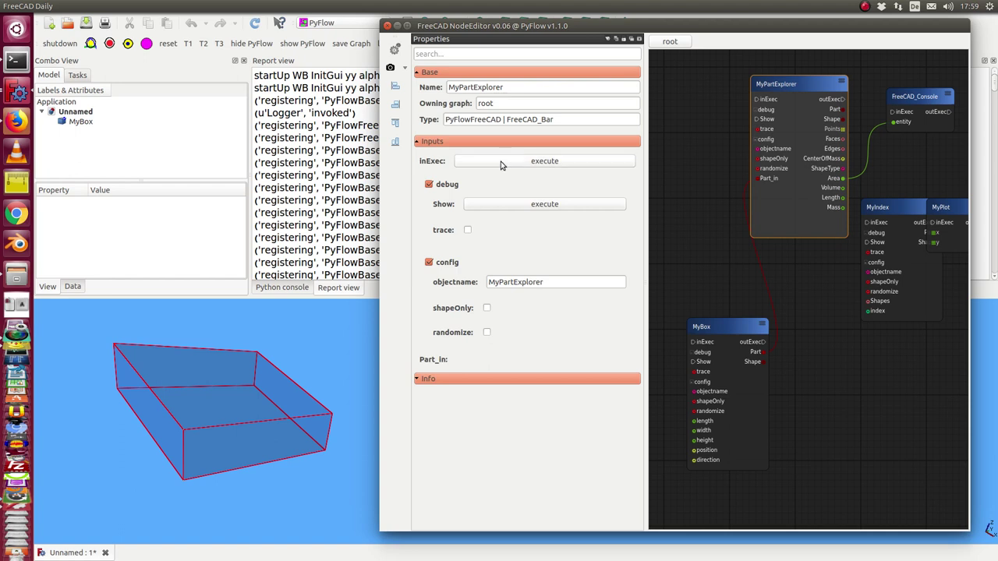
pyautogui.click(918, 95)
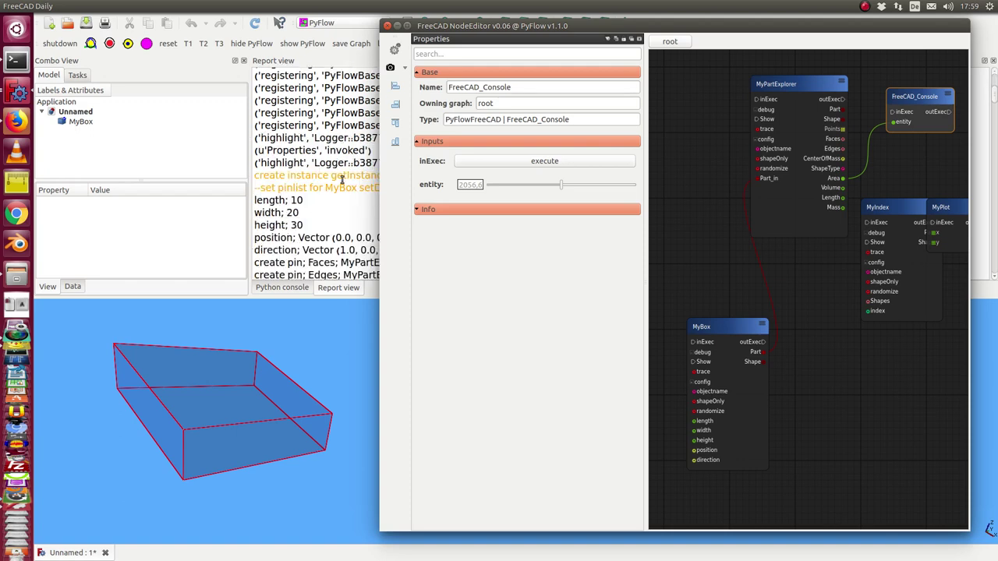
pyautogui.click(299, 133)
pyautogui.rightClick(305, 123)
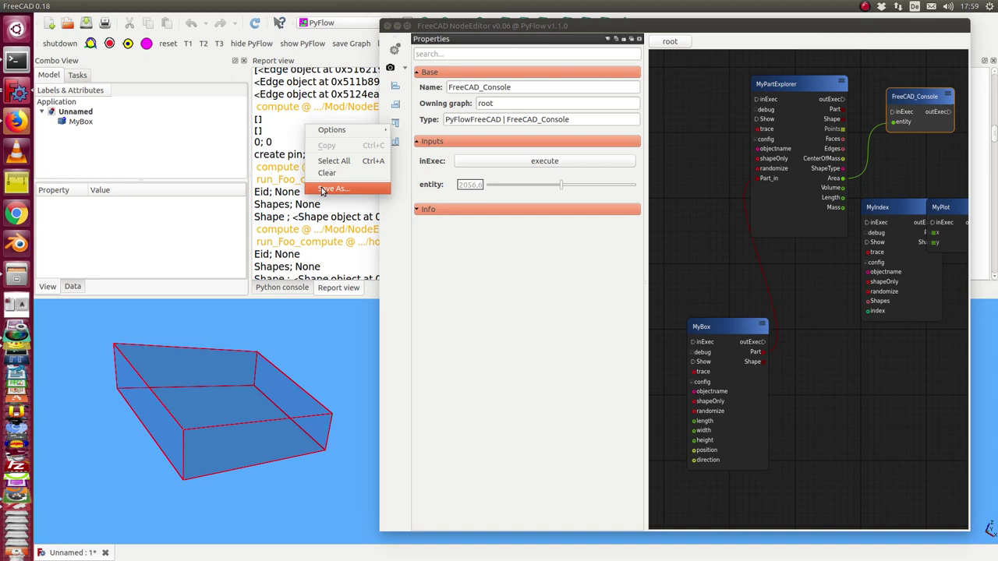
pyautogui.click(326, 173)
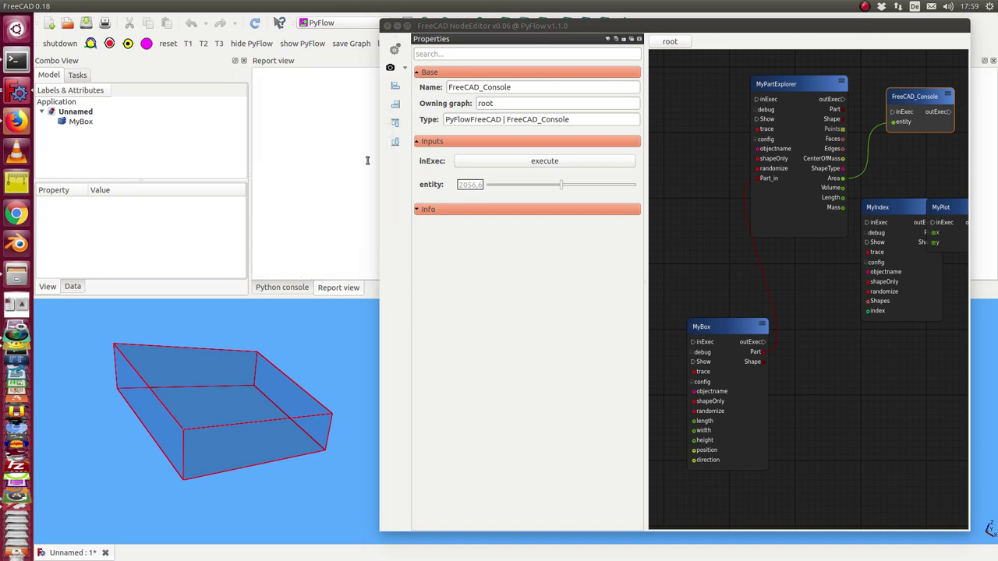
# Nudge the FreeCAD_Console node up slightly and execute it to print the box's area in the report view.
pyautogui.click(930, 98)
pyautogui.click(895, 114)
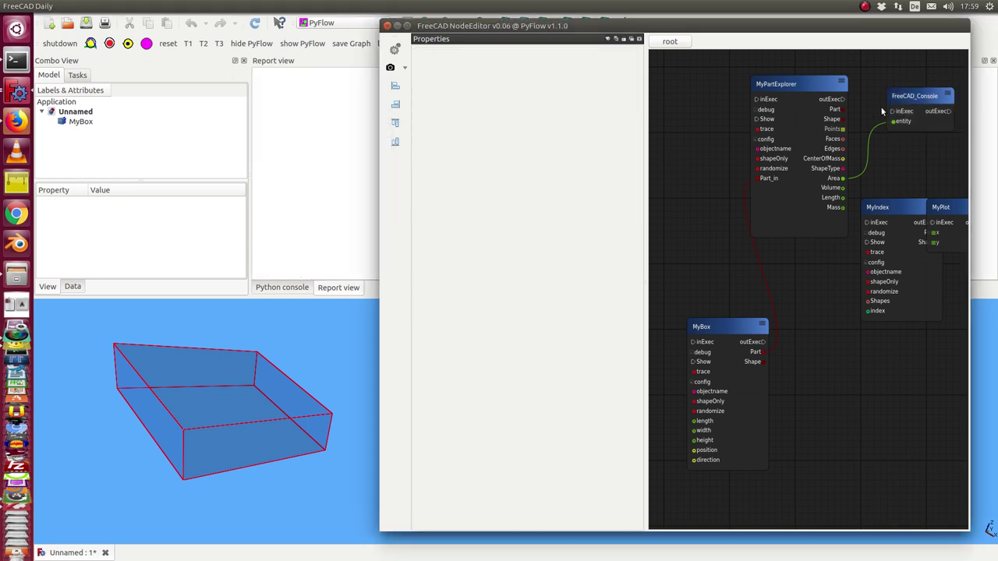
pyautogui.click(906, 105)
pyautogui.click(905, 109)
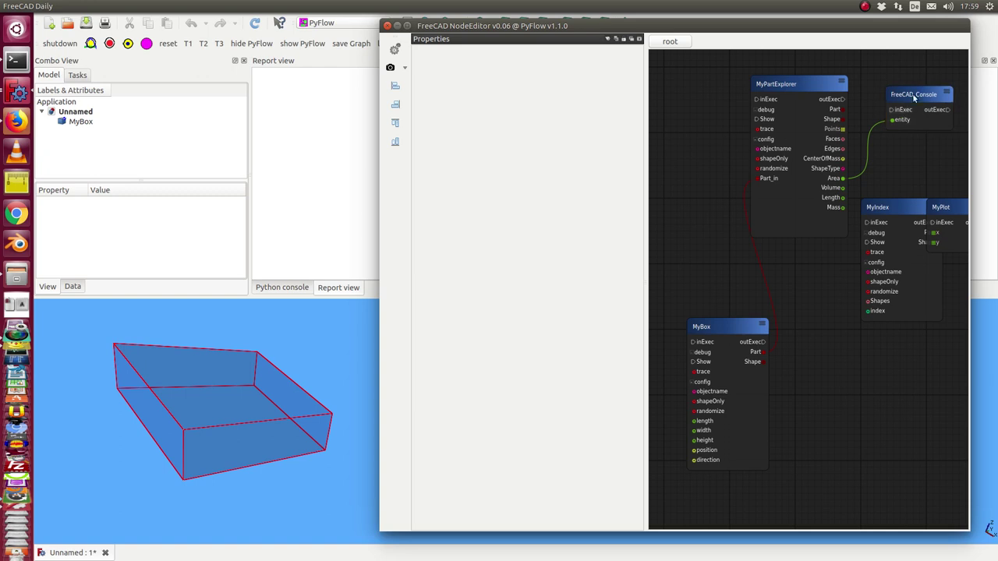
pyautogui.moveTo(909, 98); pyautogui.dragTo(921, 97)
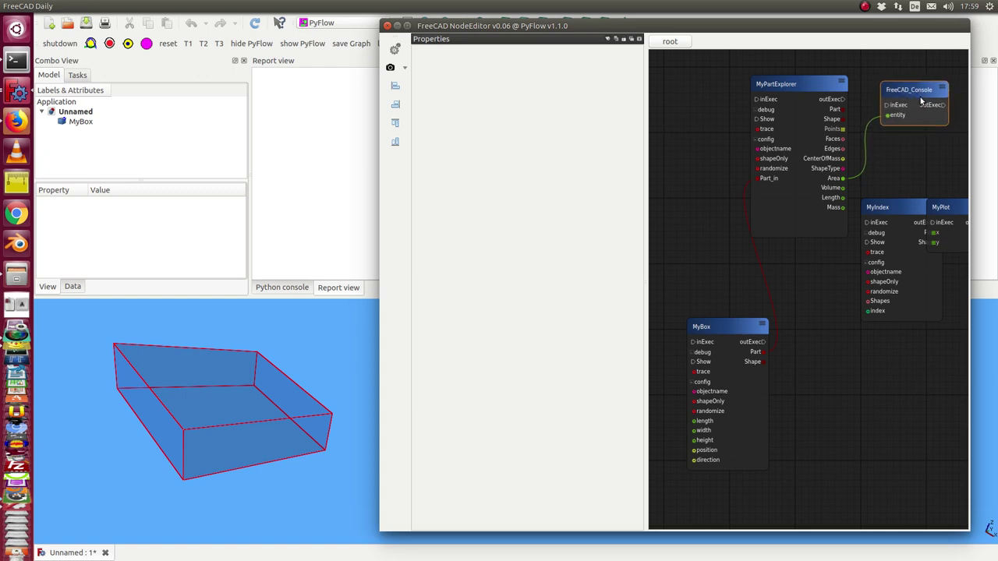
pyautogui.click(921, 101)
pyautogui.click(584, 162)
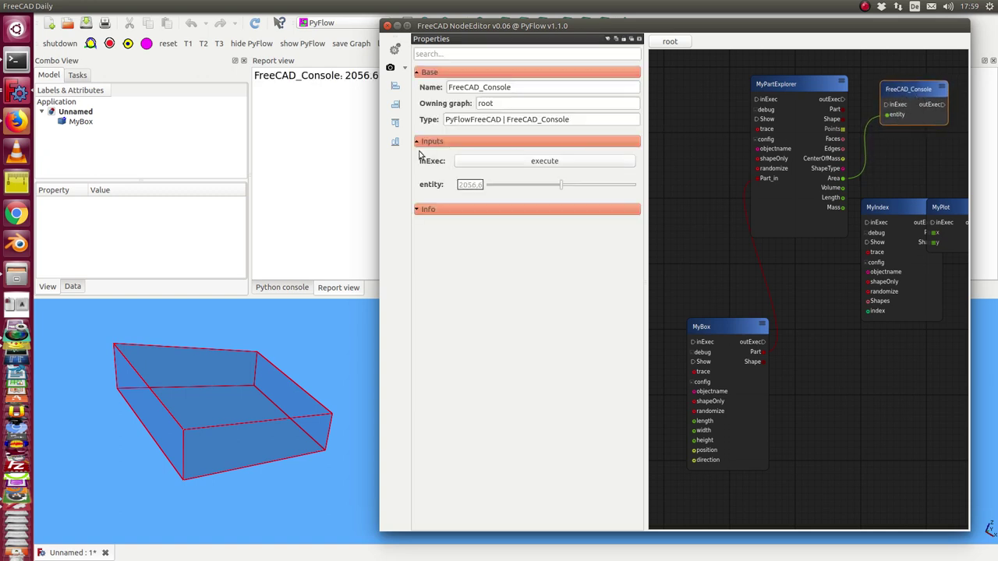
# Connect MyPartExplorer's Volume output to the console node's entity input and execute the console to print the volume.
pyautogui.moveTo(574, 29); pyautogui.dragTo(645, 29)
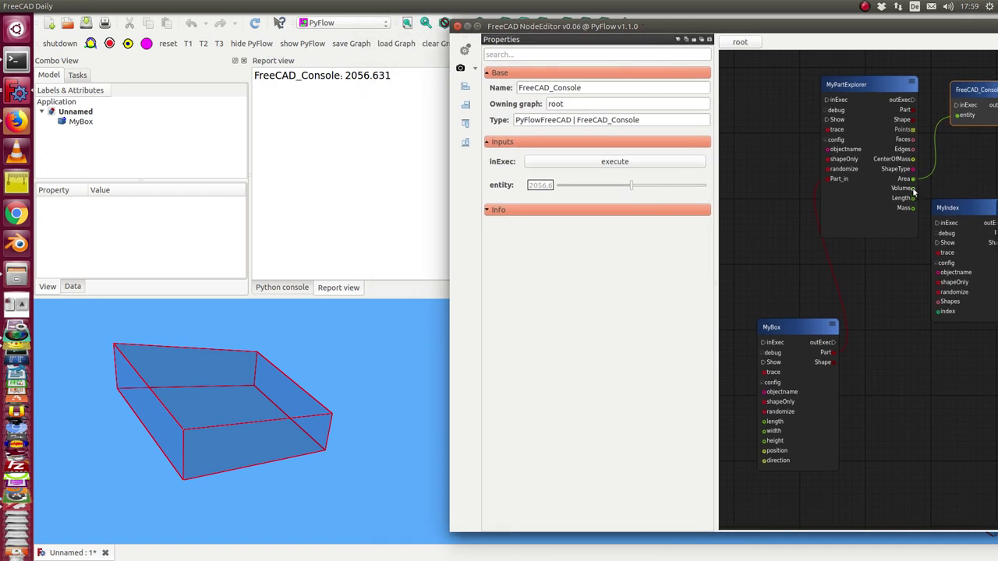
pyautogui.moveTo(956, 116); pyautogui.dragTo(955, 116)
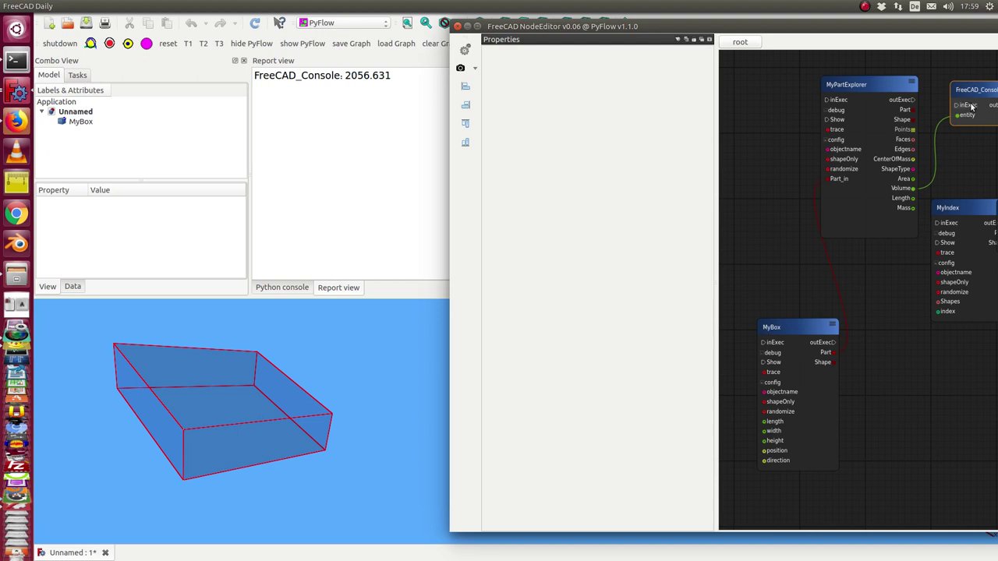
pyautogui.click(969, 104)
pyautogui.click(635, 163)
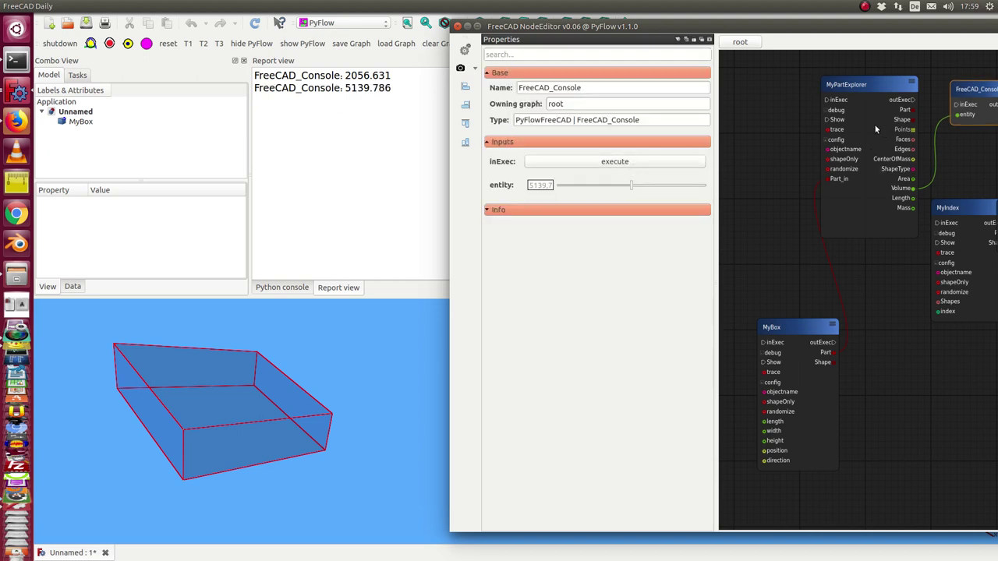
# Spread MyPartExplorer and MyIndex apart in the graph and connect the Faces output to MyIndex's Shapes input.
pyautogui.moveTo(862, 85); pyautogui.dragTo(779, 88)
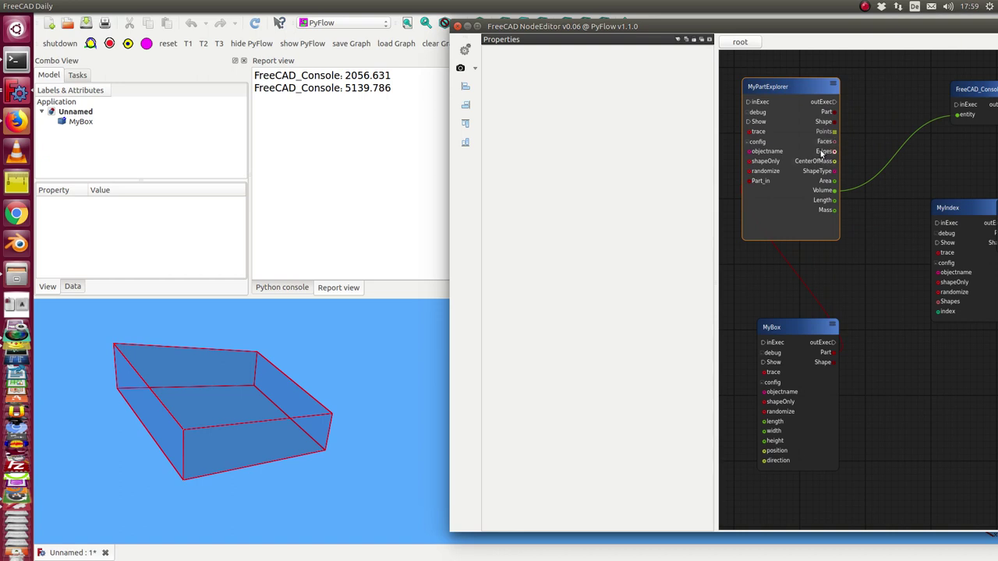
pyautogui.moveTo(971, 220); pyautogui.dragTo(927, 212)
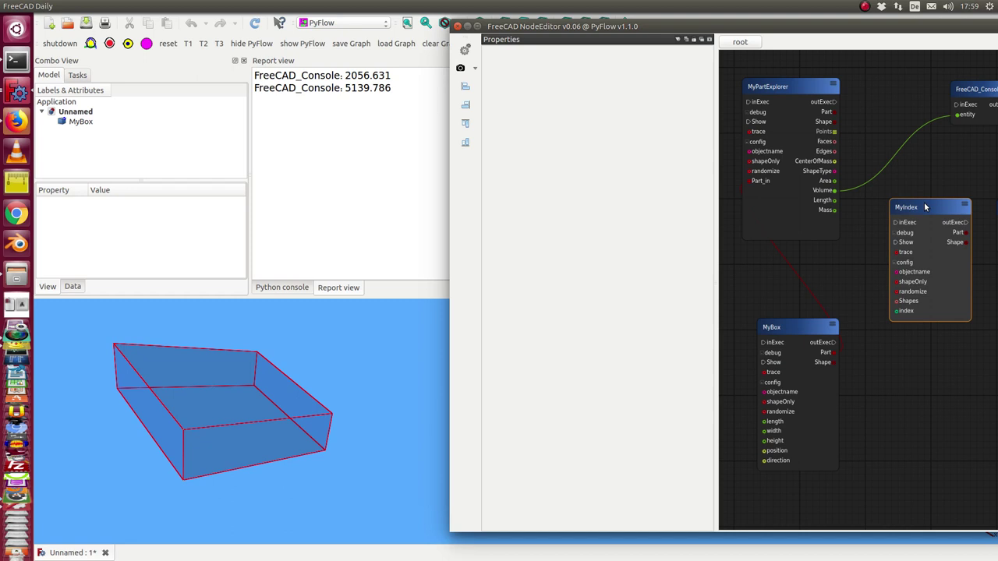
pyautogui.moveTo(926, 208); pyautogui.dragTo(927, 173)
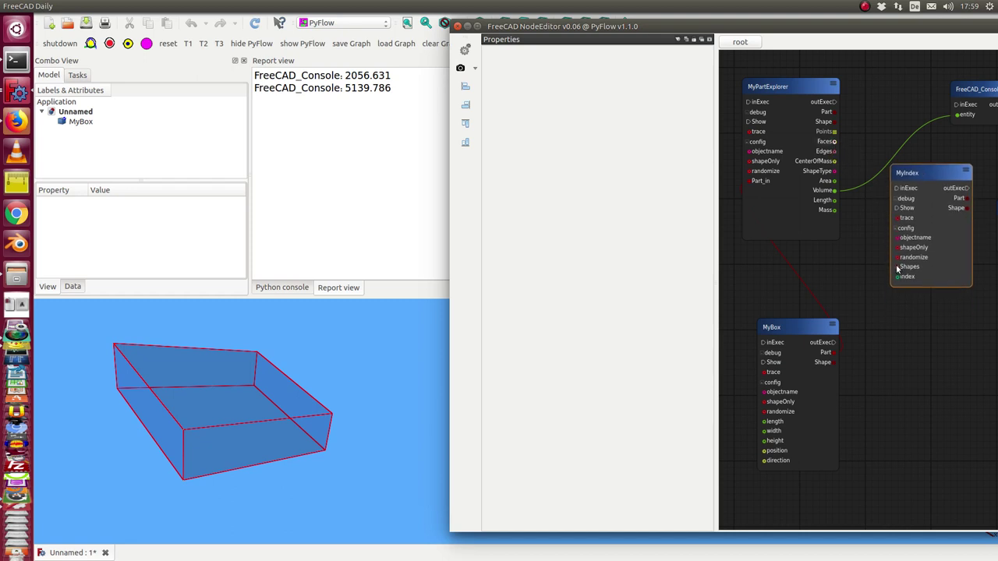
pyautogui.moveTo(897, 269); pyautogui.dragTo(897, 267)
# Turn off shapeOnly on the MyIndex node to show the face at index 0 in the 3D view.
pyautogui.click(925, 192)
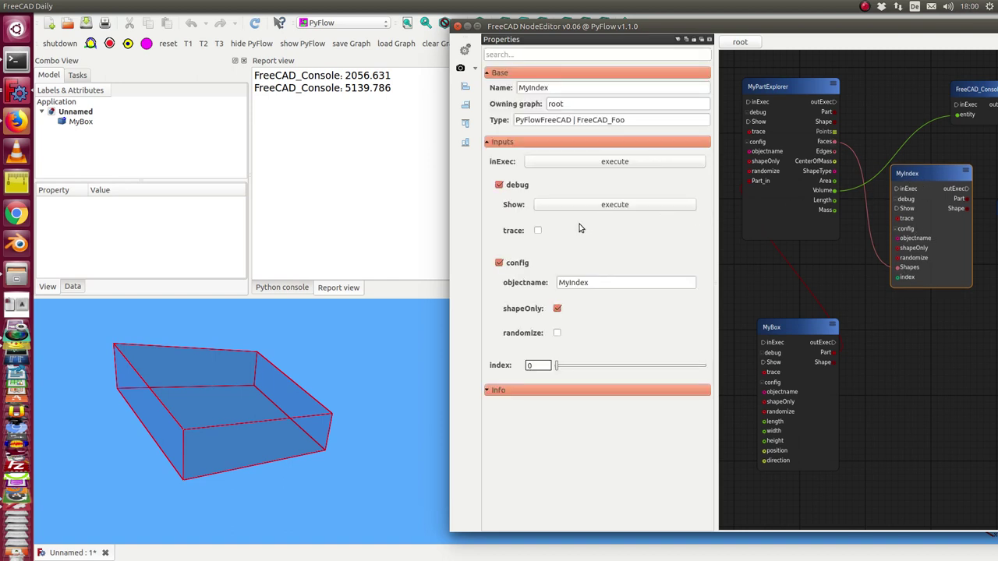
pyautogui.click(557, 309)
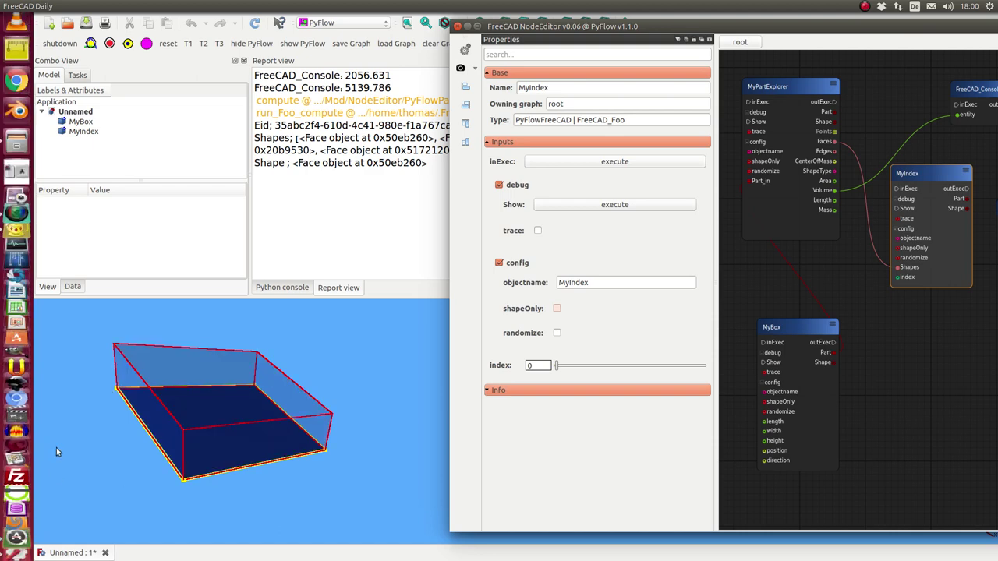
pyautogui.moveTo(58, 452); pyautogui.dragTo(106, 445, button='middle')
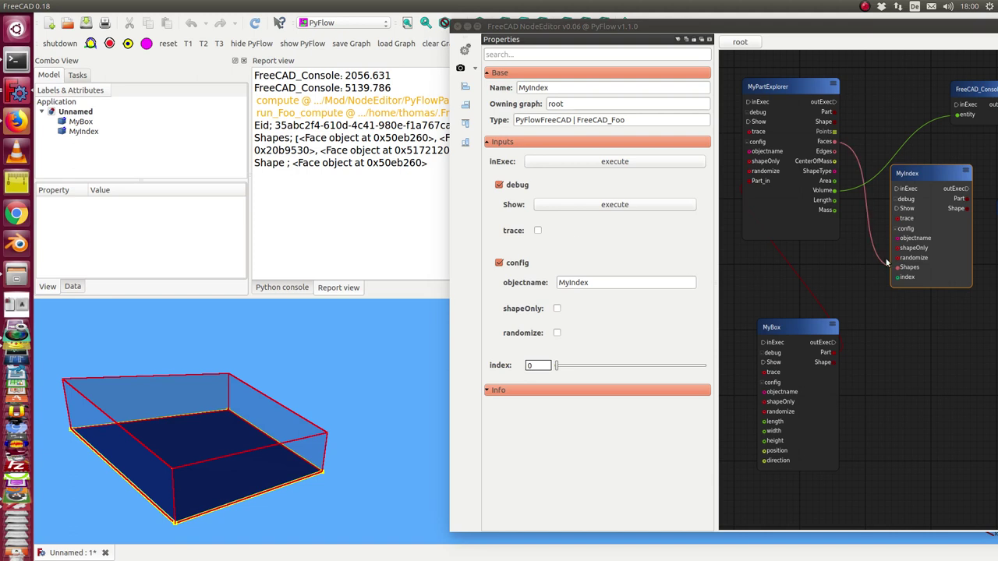
# Step the MyIndex node's index up and back down through the box's faces, leaving it at 1.
pyautogui.click(558, 372)
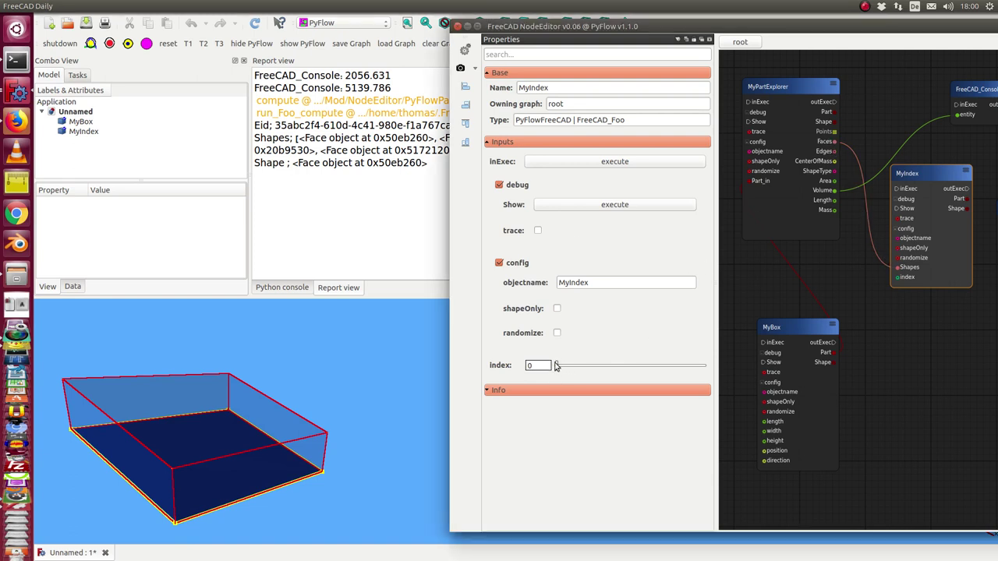
pyautogui.press('Right')
pyautogui.press('Right')
pyautogui.press('Right')
pyautogui.press('Right')
pyautogui.press('Right')
pyautogui.press('Right')
pyautogui.press('Right')
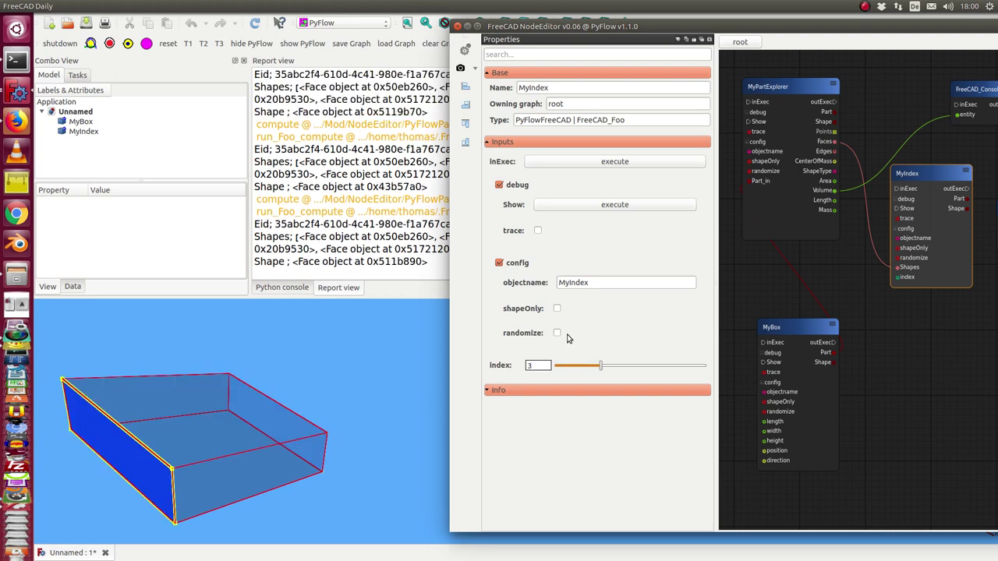
pyautogui.press('Left')
pyautogui.press('Left')
pyautogui.press('Left')
pyautogui.press('Left')
pyautogui.press('Left')
pyautogui.press('Left')
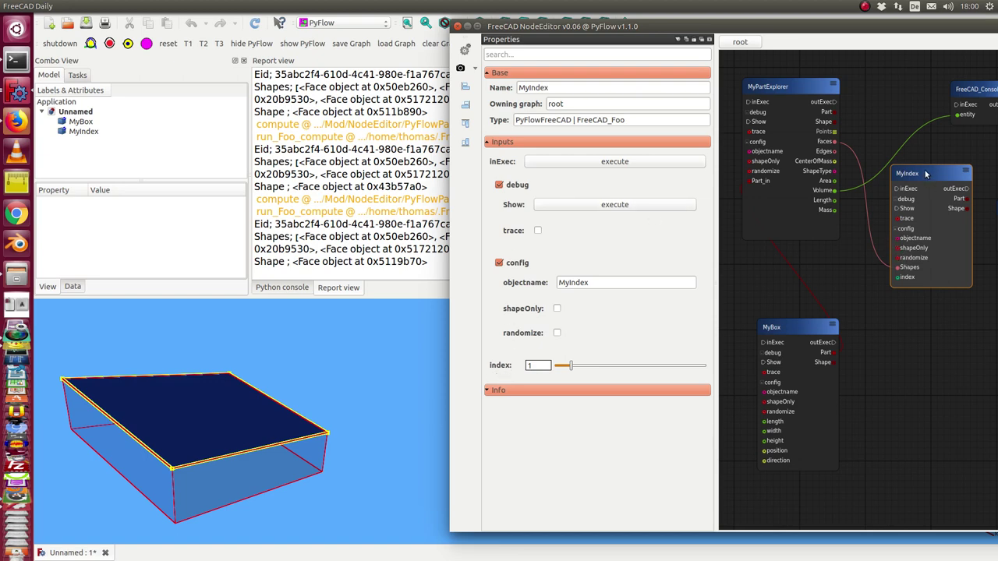
# Duplicate the MyIndex node below the original and connect MyPartExplorer's Edges output to the copy's Shapes input.
pyautogui.hotkey('ctrl', 'd')
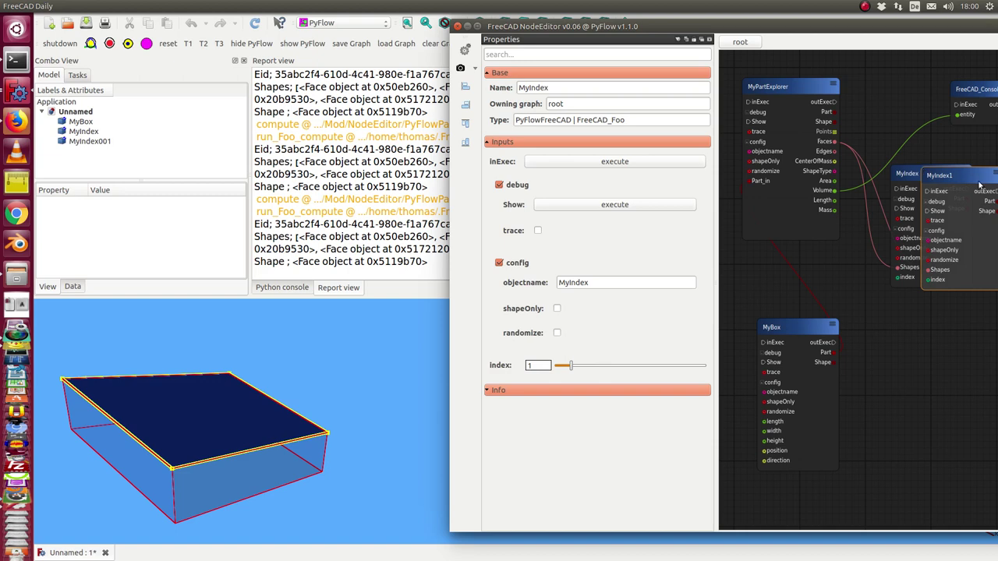
pyautogui.moveTo(979, 184); pyautogui.dragTo(940, 314)
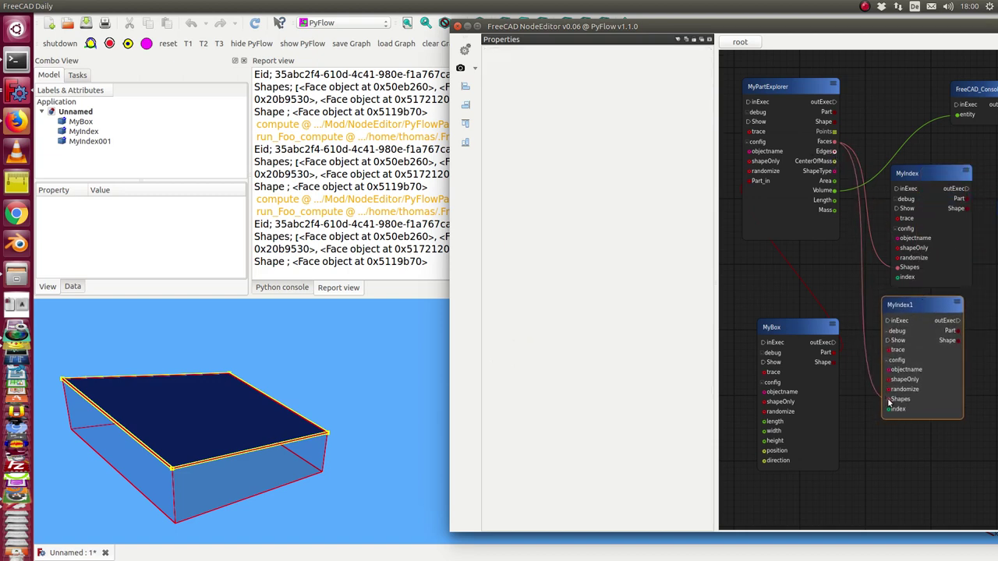
pyautogui.click(917, 305)
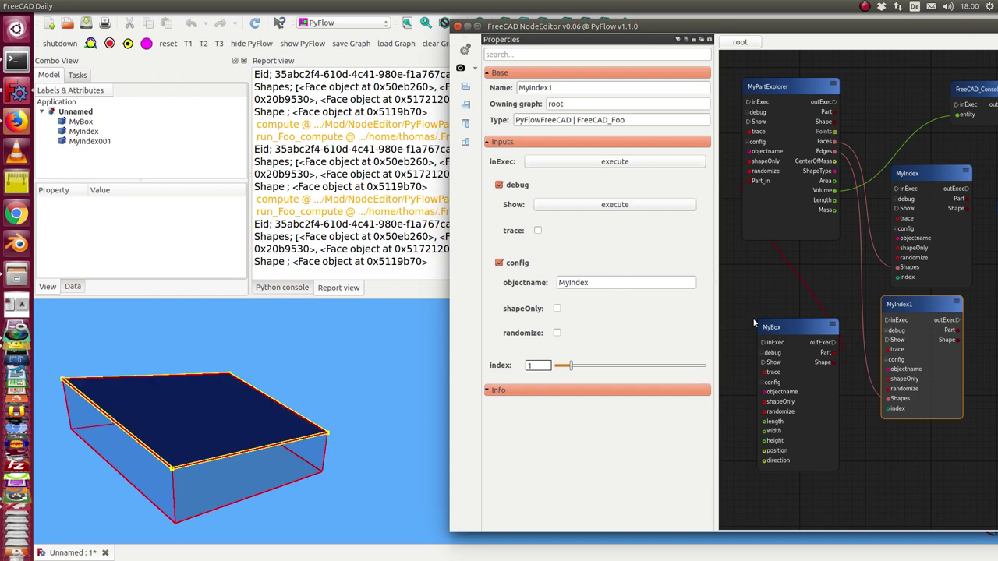
# Step the MyIndex1 node's index through the box's edges up to 8 and back to 2, hiding the MyIndex face object.
pyautogui.scroll(1, 569, 363)
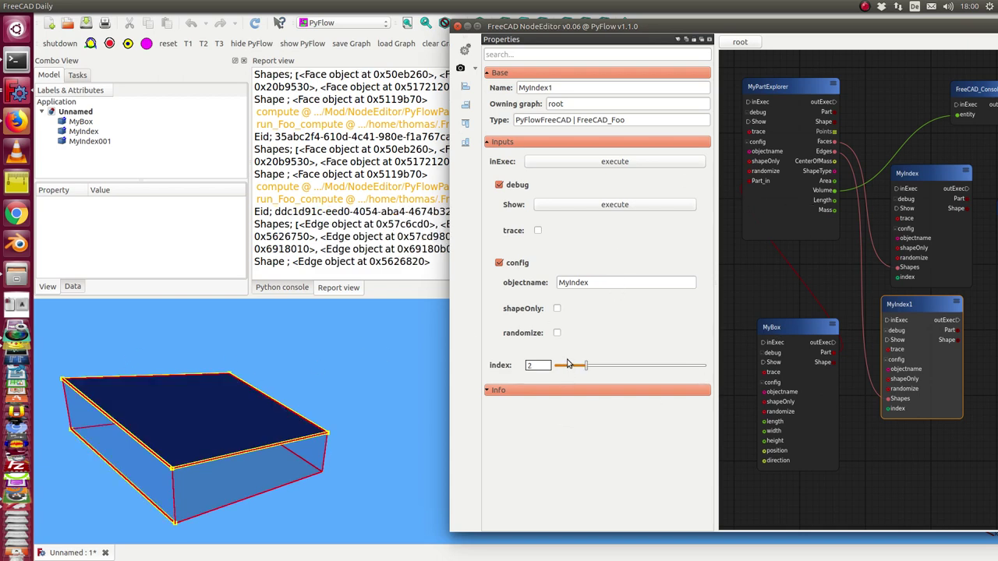
pyautogui.scroll(5, 569, 365)
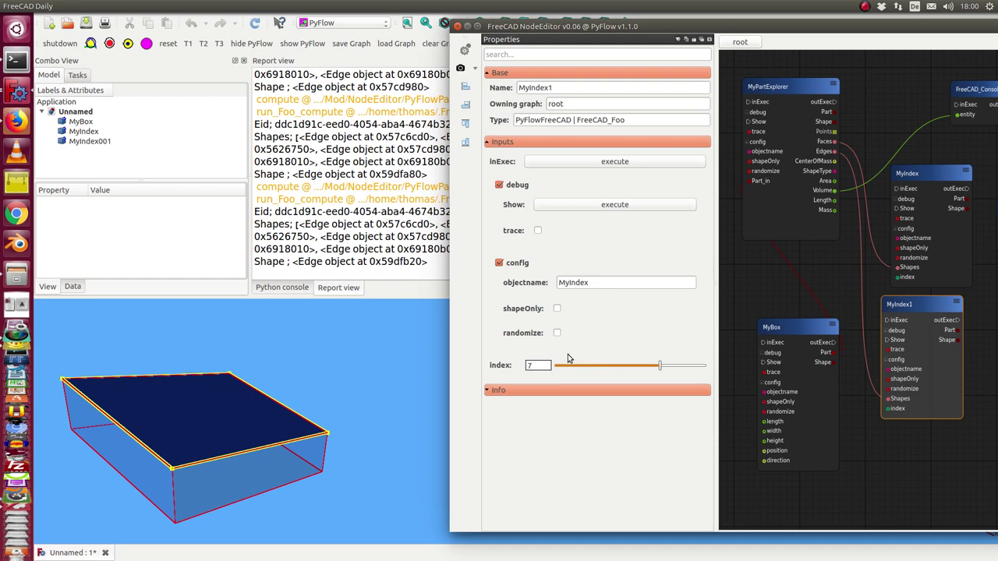
pyautogui.scroll(1, 568, 359)
pyautogui.click(76, 131)
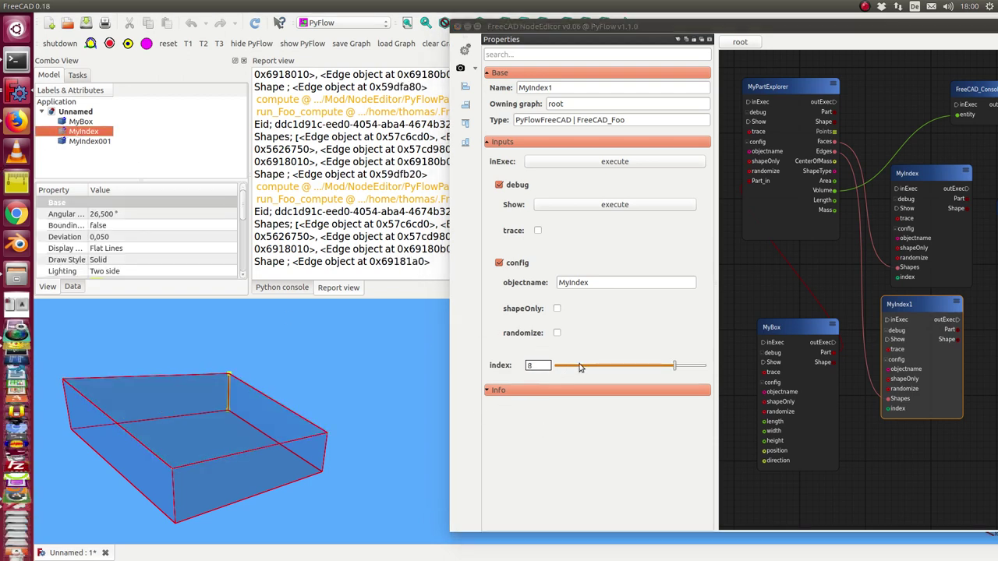
pyautogui.scroll(-8, 581, 364)
pyautogui.scroll(2, 579, 359)
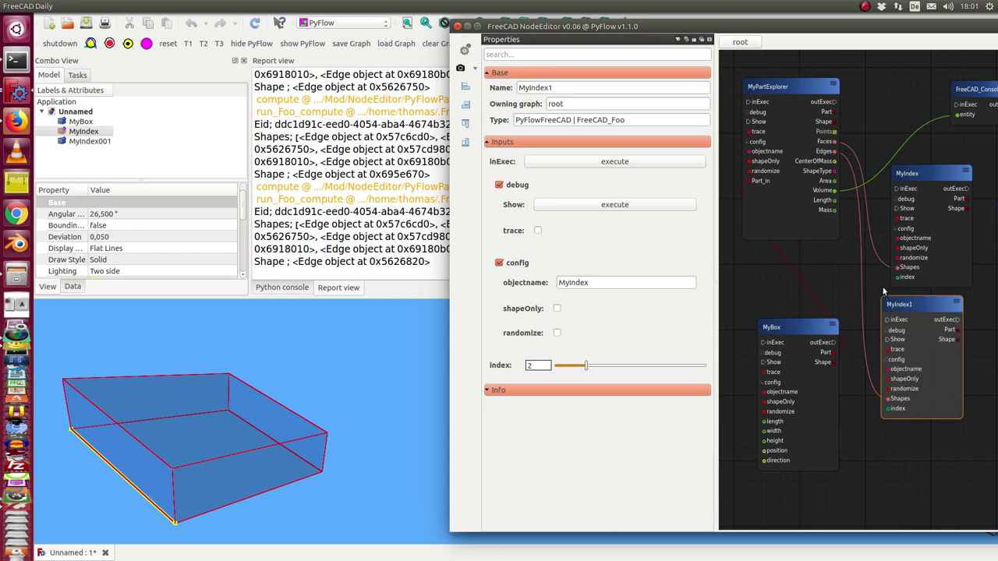
# Move the MyIndex1 and MyPartExplorer nodes slightly down in the graph.
pyautogui.moveTo(917, 307); pyautogui.dragTo(913, 319)
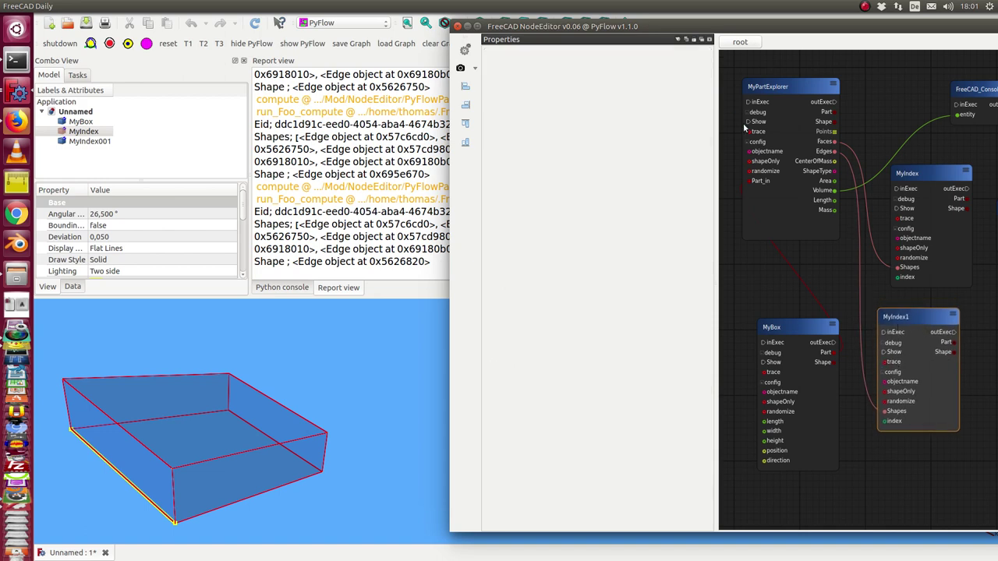
pyautogui.moveTo(788, 92); pyautogui.dragTo(789, 125)
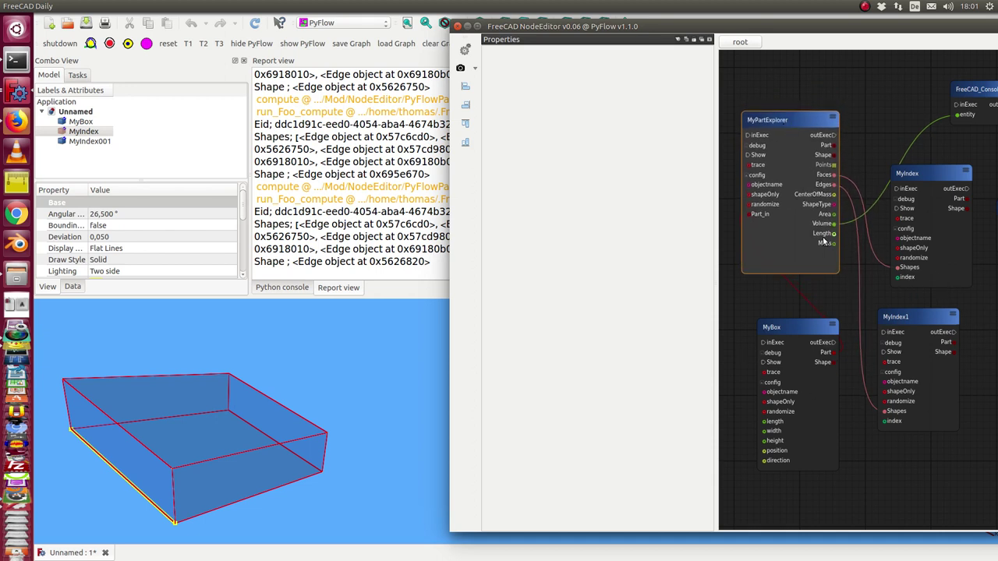
pyautogui.moveTo(926, 317); pyautogui.dragTo(924, 316)
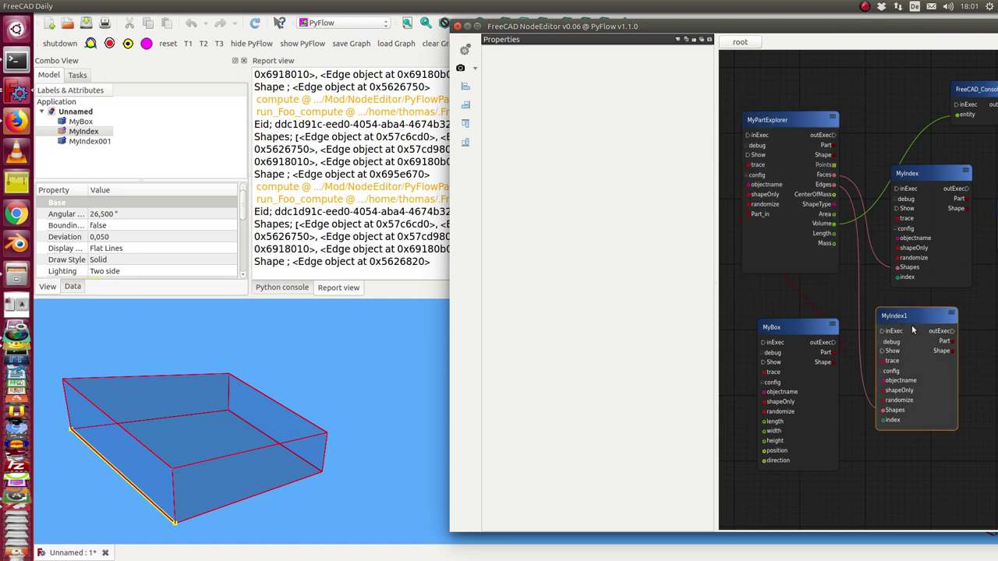
# Turn on shapeOnly for the MyIndex1 and MyIndex nodes to remove their edge and face objects from the document, nudging MyIndex up slightly.
pyautogui.click(910, 326)
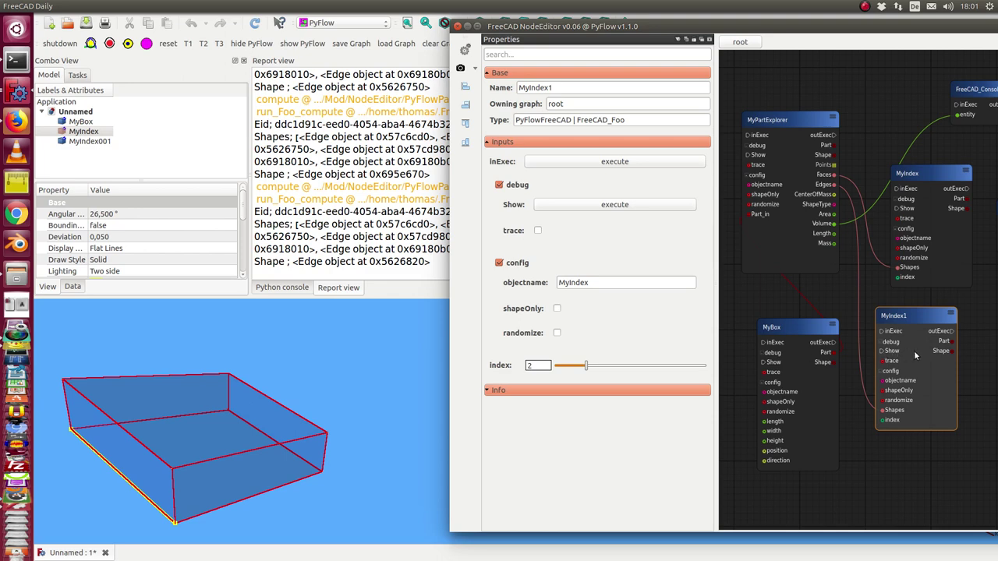
pyautogui.click(557, 308)
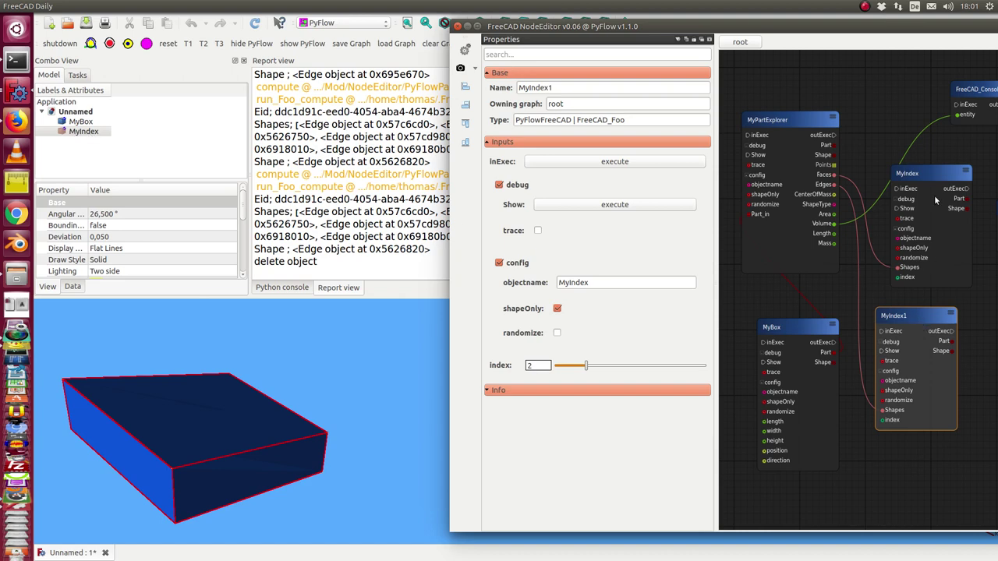
pyautogui.click(932, 173)
pyautogui.moveTo(932, 178); pyautogui.dragTo(928, 173)
pyautogui.click(930, 179)
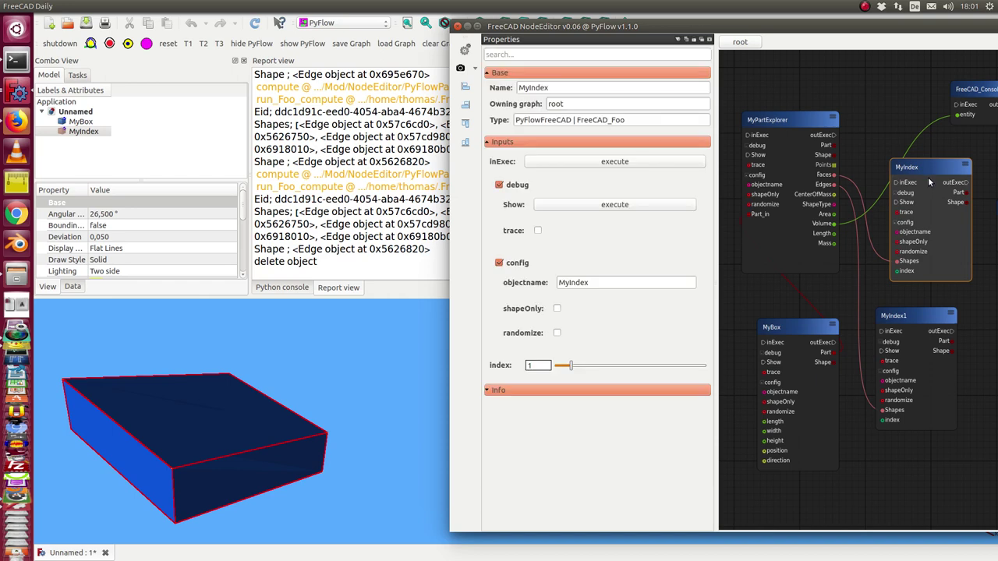
pyautogui.click(556, 309)
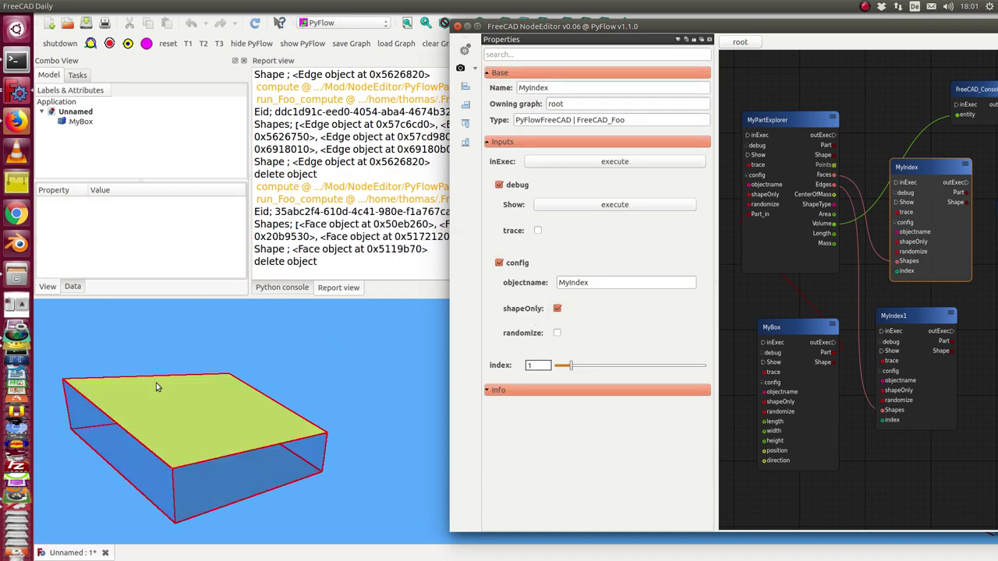